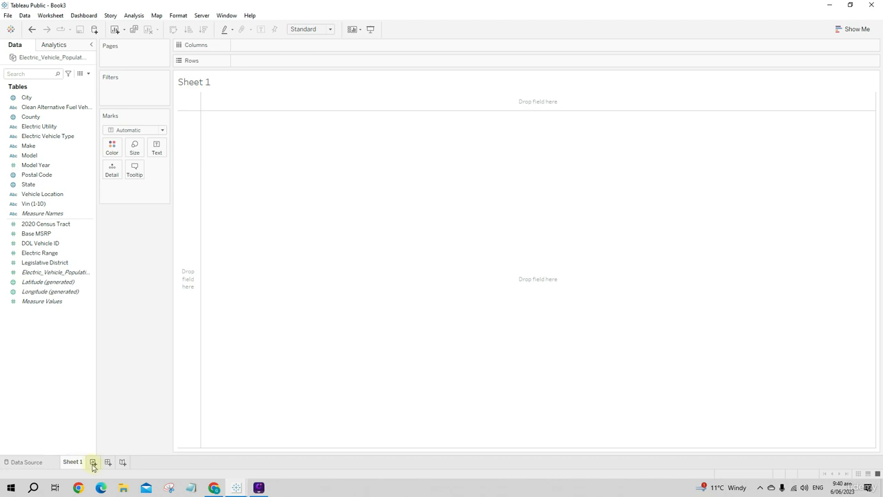
Add a second worksheet and a new dashboard to the workbook, and delete both again
left_click(94, 464)
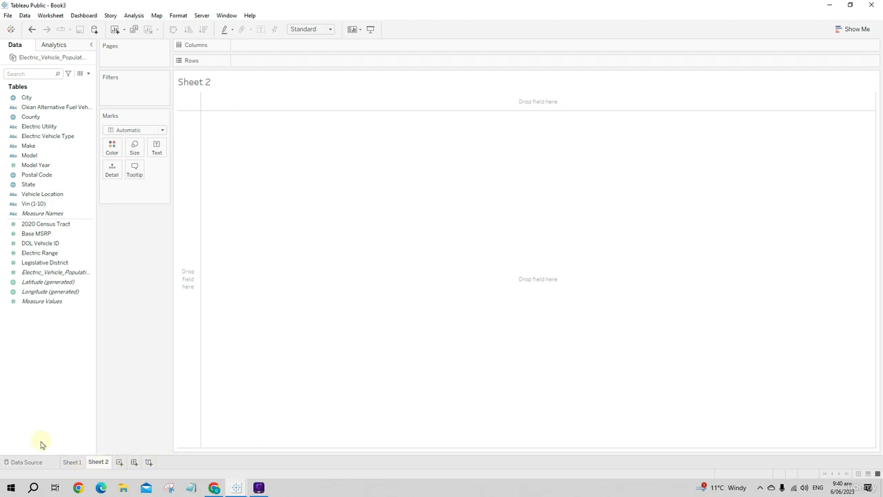
left_click(134, 461)
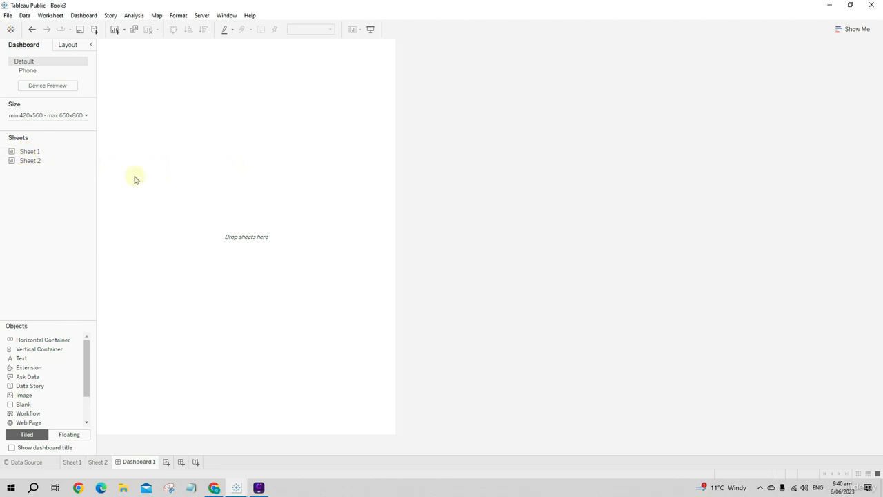
right_click(126, 466)
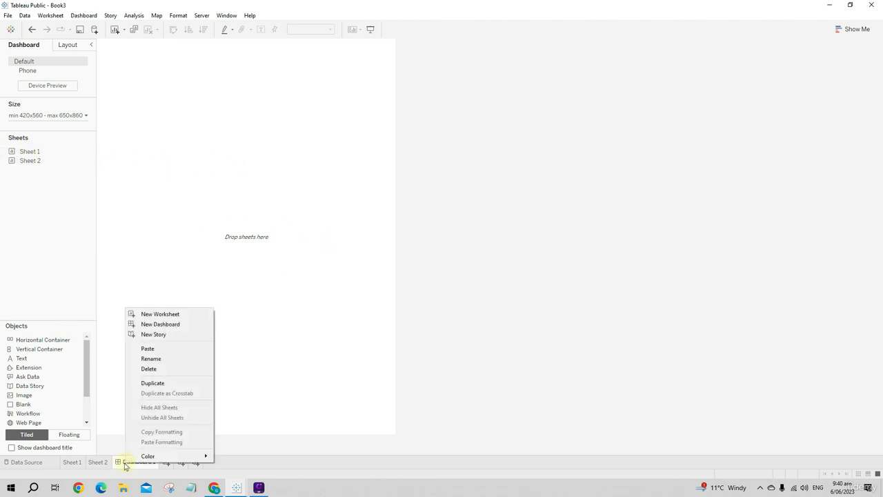
left_click(160, 369)
right_click(98, 462)
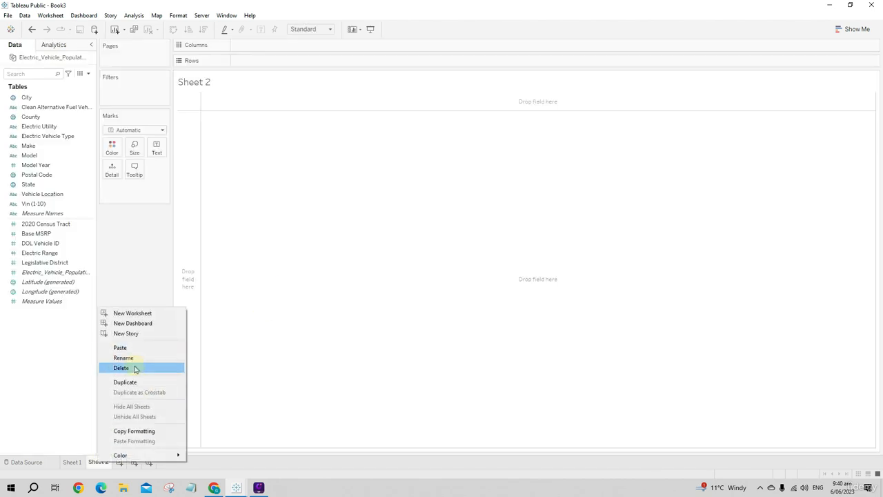
left_click(135, 366)
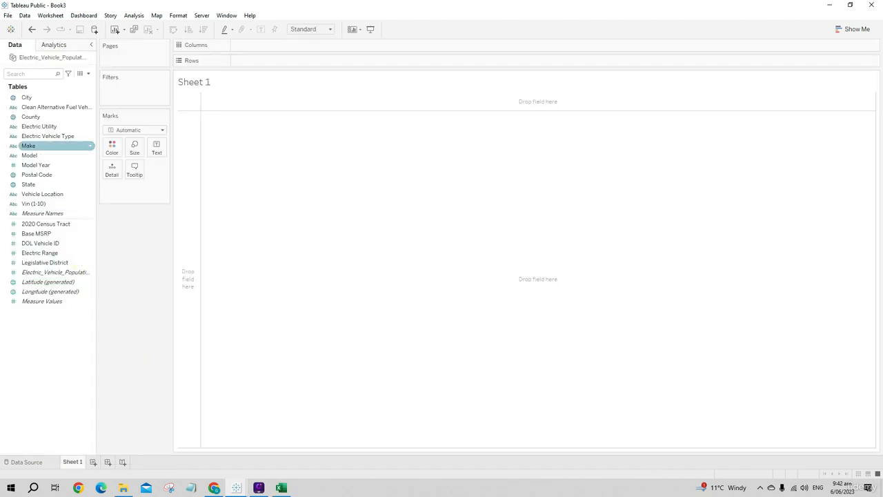
Switch to the electric vehicle population file in Excel and examine its column headings and records
left_click(22, 98)
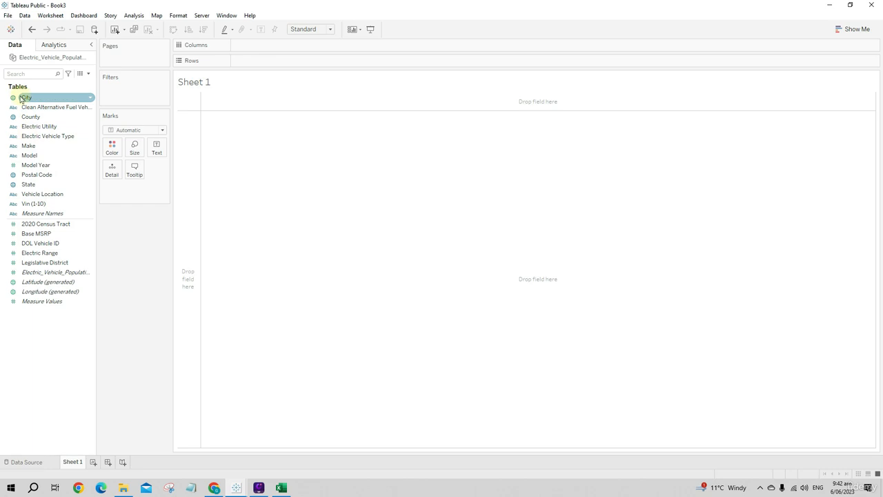
left_click(281, 487)
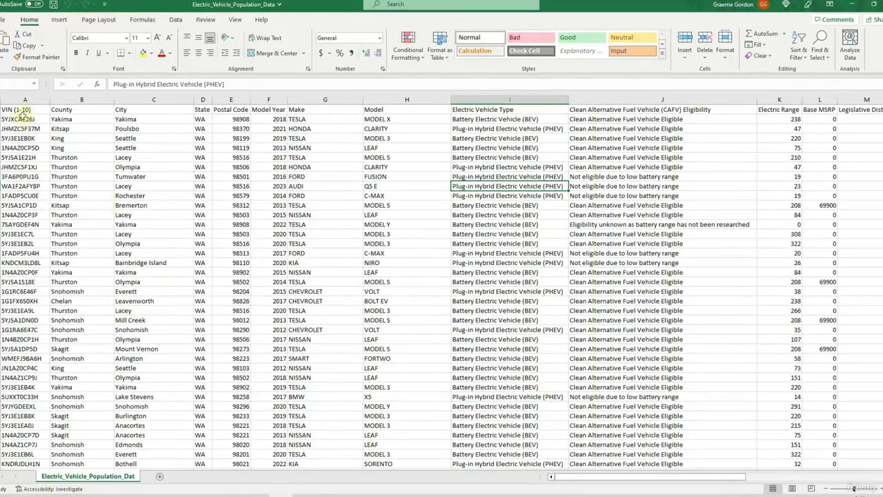
left_click(32, 110)
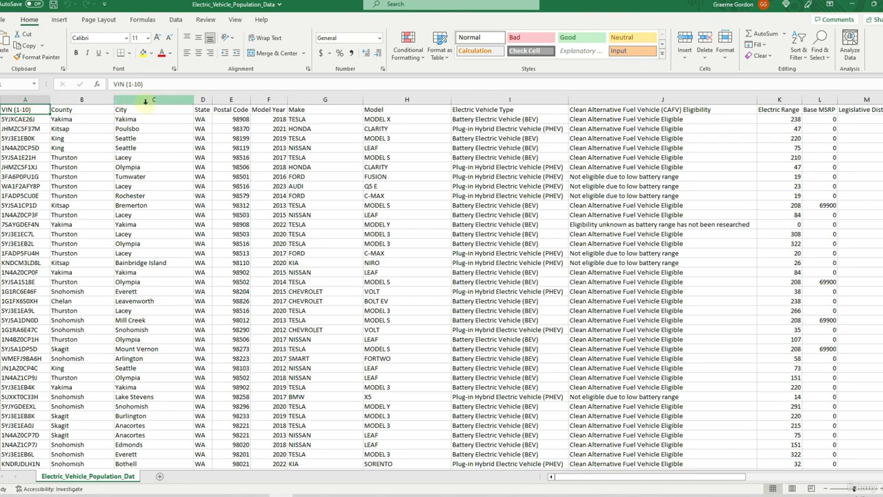
scroll(237, 193, "down", 5)
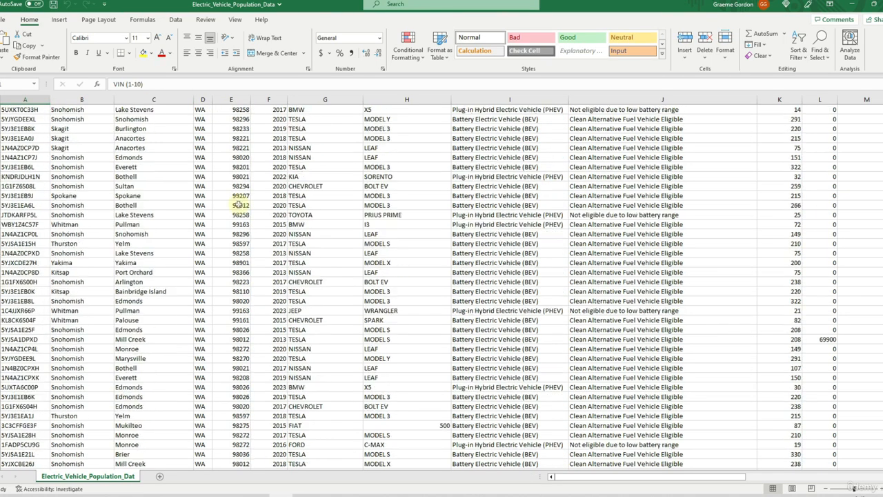
scroll(221, 169, "up", 4)
scroll(198, 114, "up", 1)
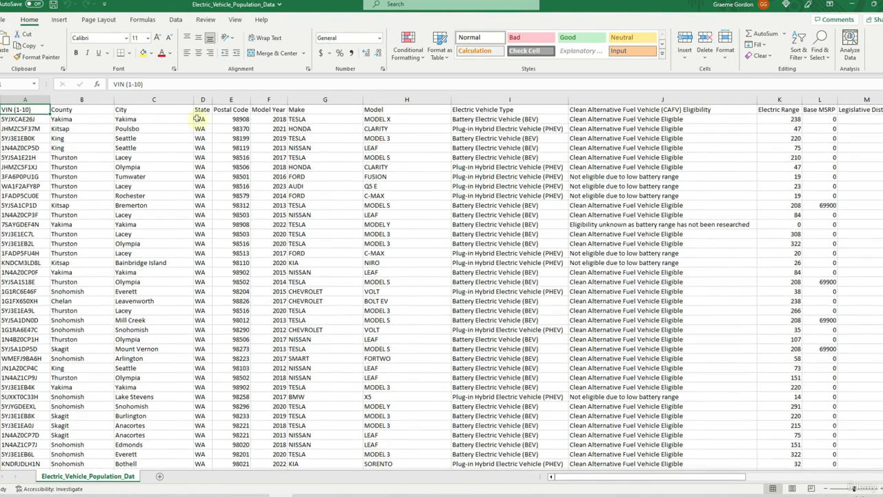
Add filters to the spreadsheet's header row and review the values listed for the State column
left_click(200, 110)
left_click(175, 19)
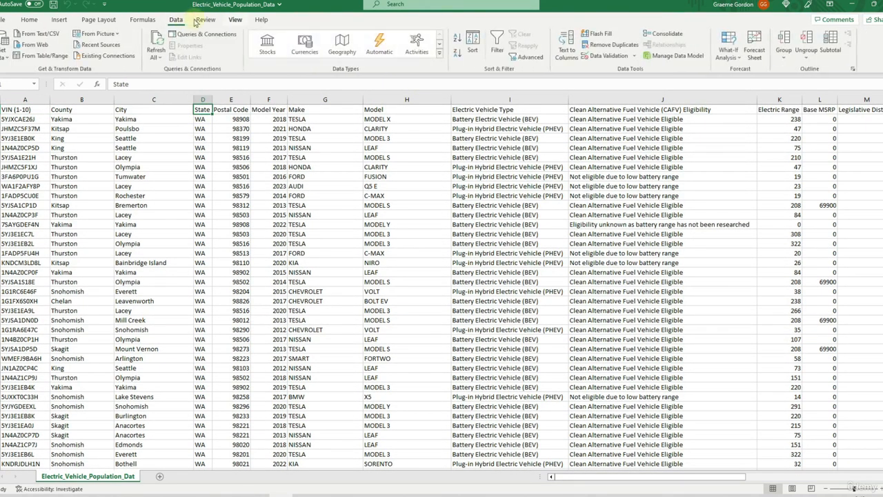
left_click(505, 49)
left_click(207, 110)
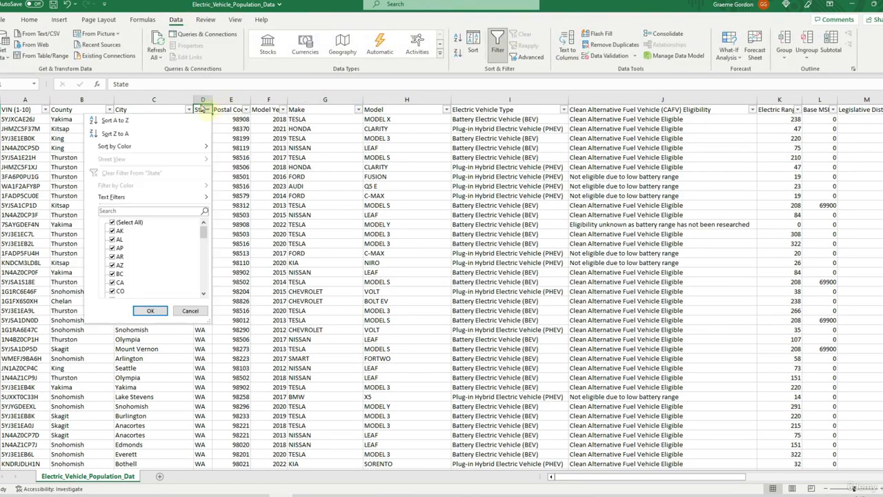
scroll(142, 252, "down", 15)
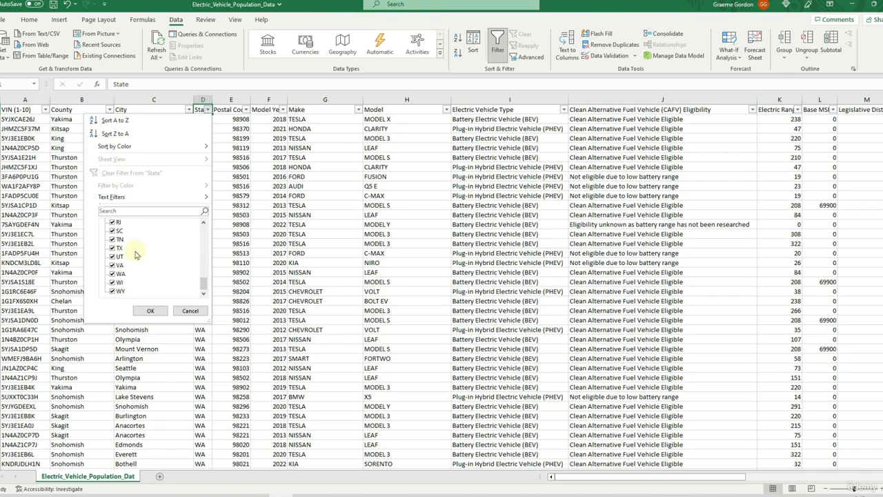
scroll(135, 269, "up", 12)
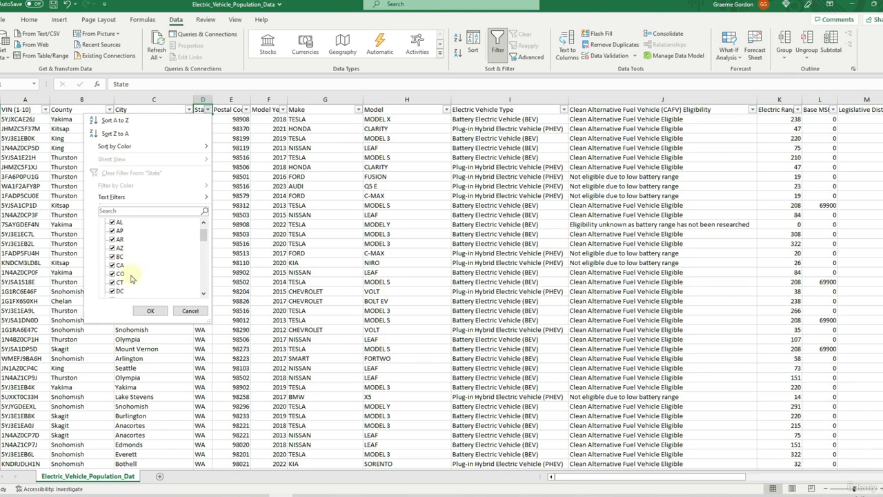
left_click(190, 310)
Examine the spreadsheet's remaining columns, including Vehicle Location, Electric Utility and 2020 Census Tract
scroll(209, 246, "down", 10)
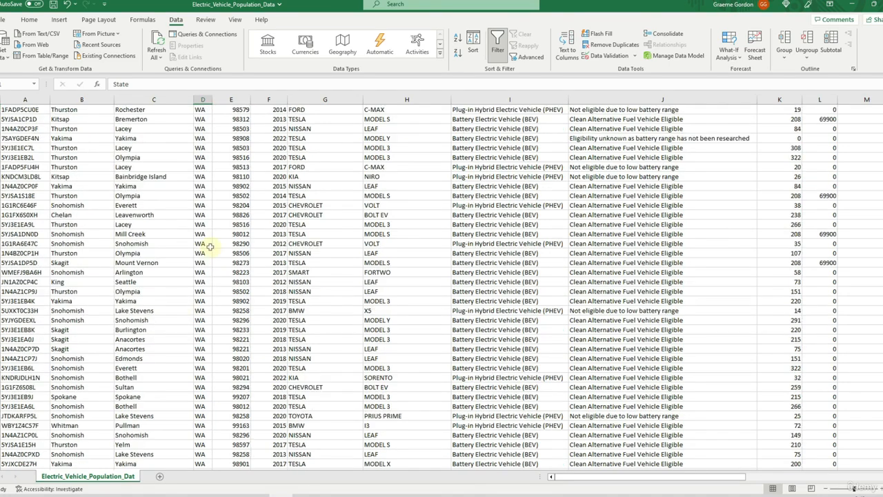
scroll(209, 246, "up", 10)
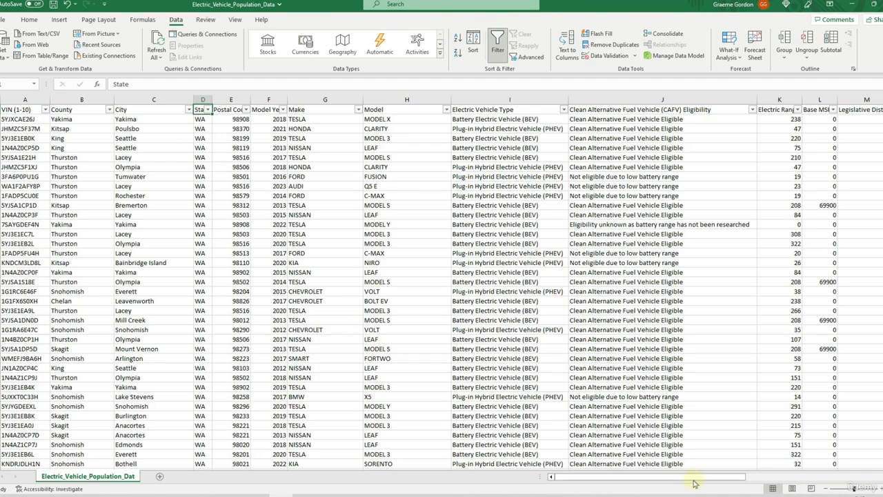
left_click_drag(730, 475, 871, 476)
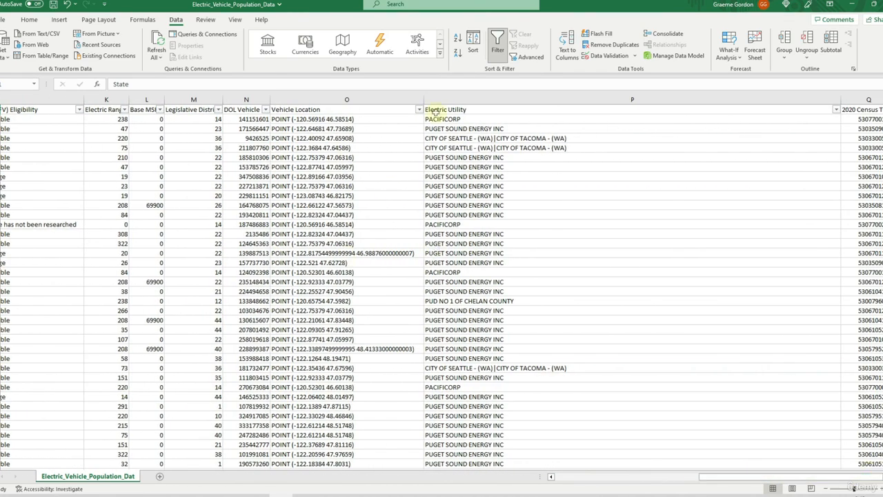
left_click_drag(788, 476, 641, 476)
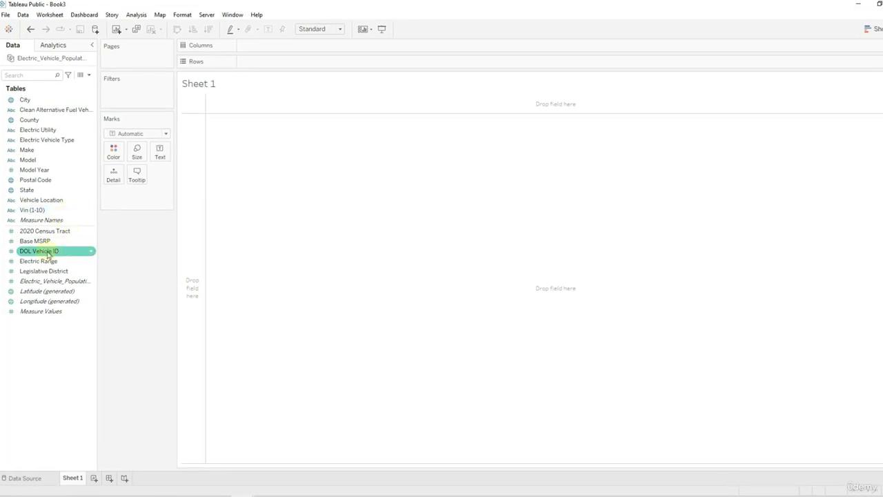
Inspect the DOL Vehicle ID values in rows 2 to 15 of the Excel file and return to Tableau
left_click(290, 495)
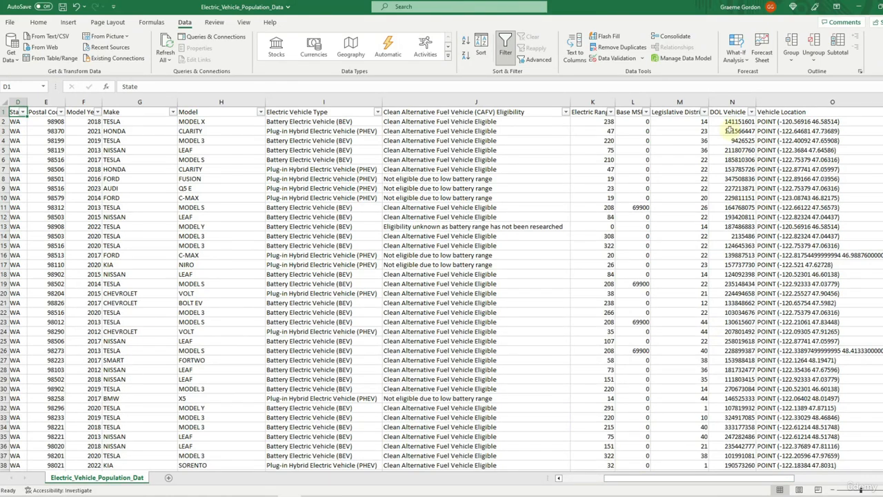
left_click_drag(730, 122, 731, 246)
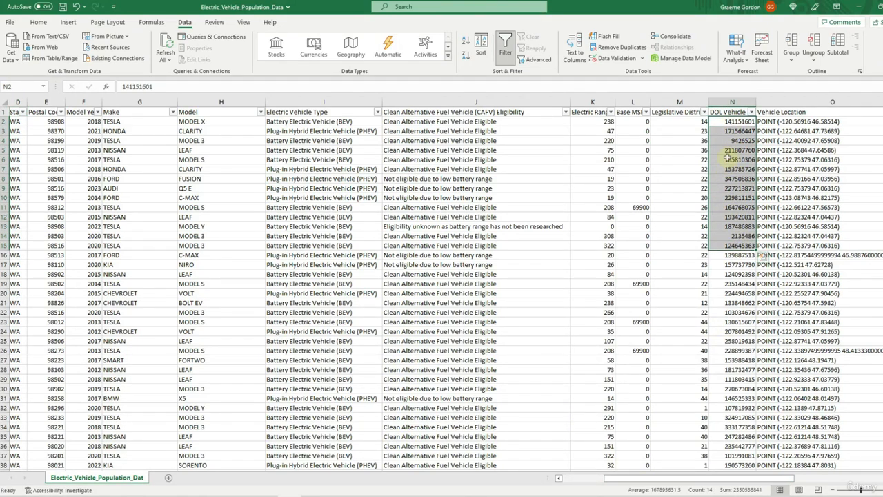
left_click(858, 7)
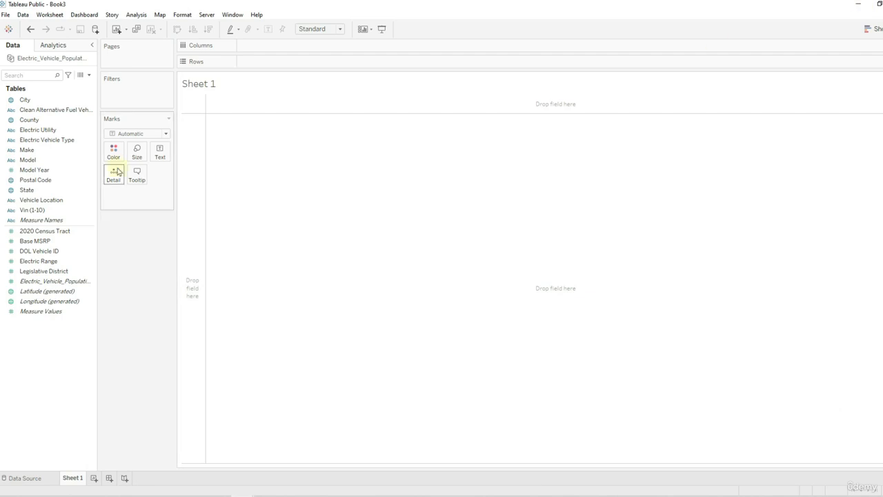
Build a chart on Sheet 1 with Model Year in columns and DOL Vehicle ID in rows, aggregated as Count (Distinct)
left_click(62, 253)
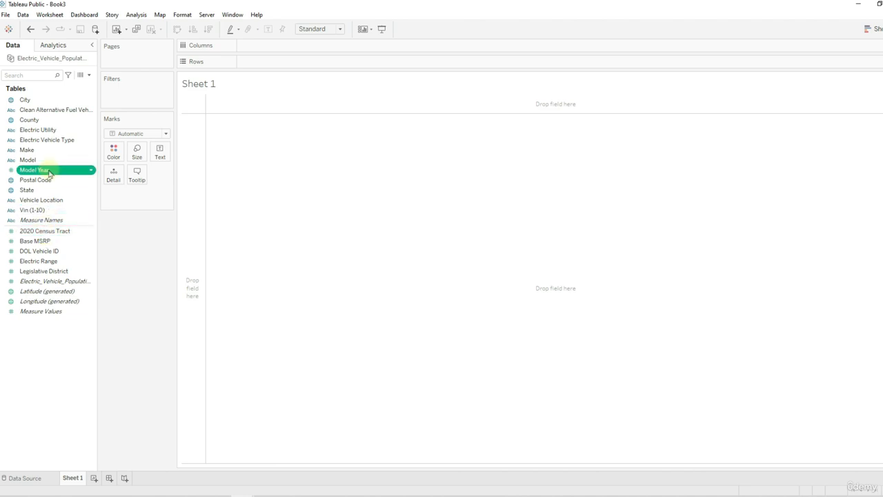
left_click_drag(49, 170, 293, 48)
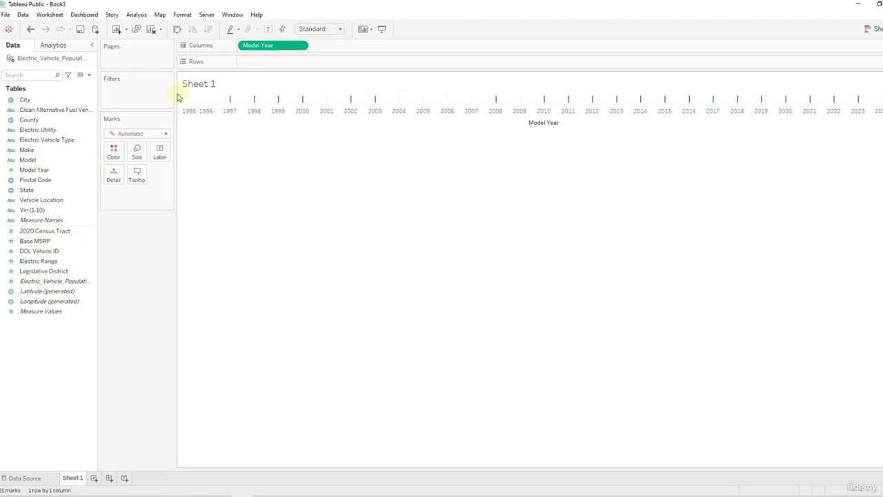
mouse_move(40, 250)
left_mouse_down()
mouse_move(261, 75)
mouse_move(260, 65)
left_mouse_up()
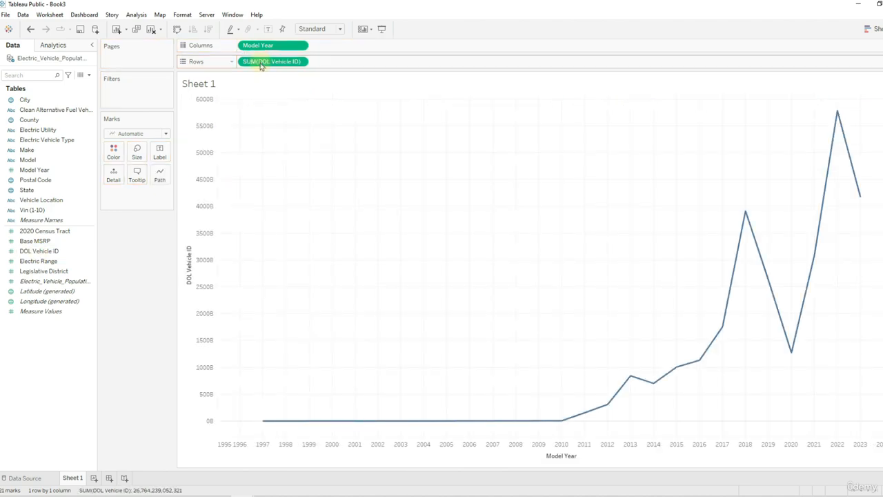
left_click(301, 62)
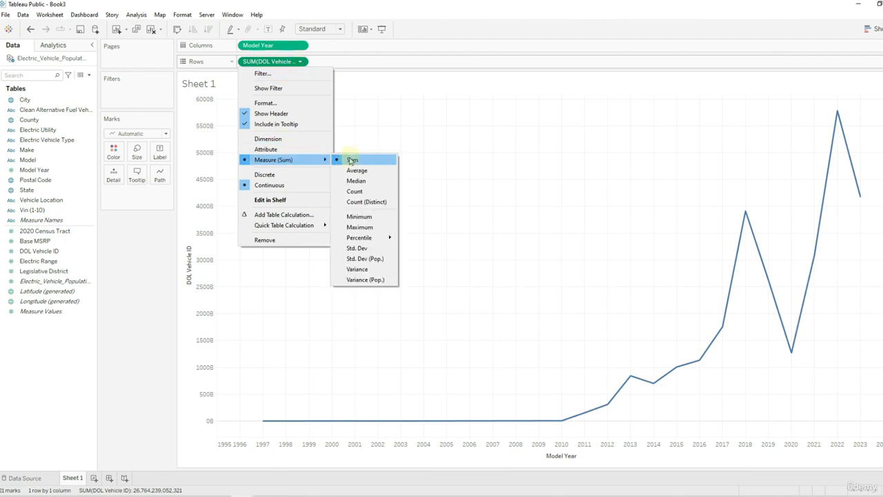
left_click(379, 200)
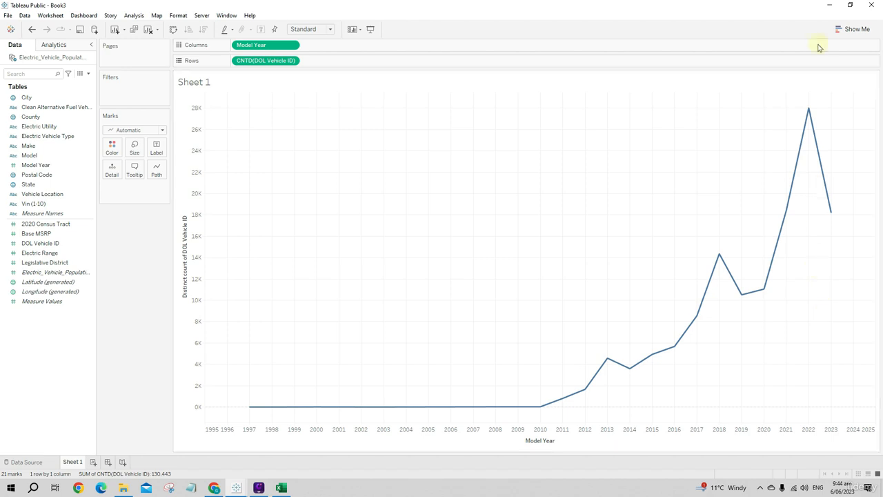
Change the chart's mark type to Bar after viewing the suggested chart types
left_click(843, 31)
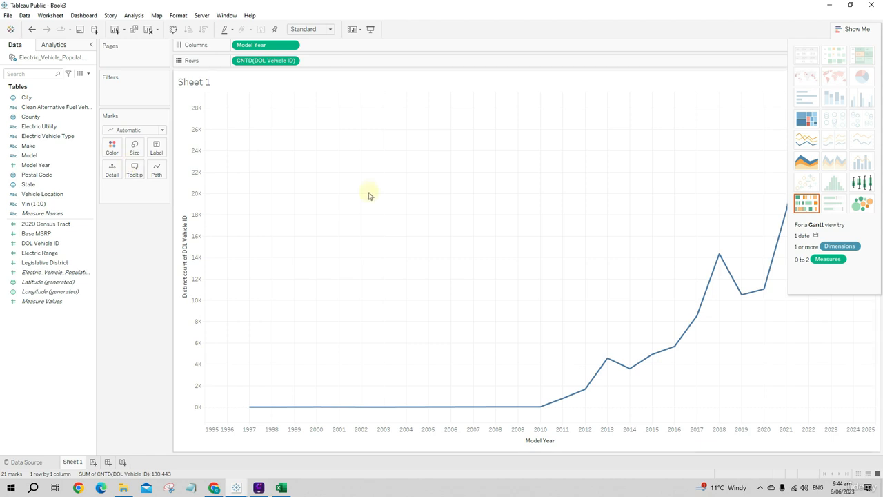
left_click(431, 136)
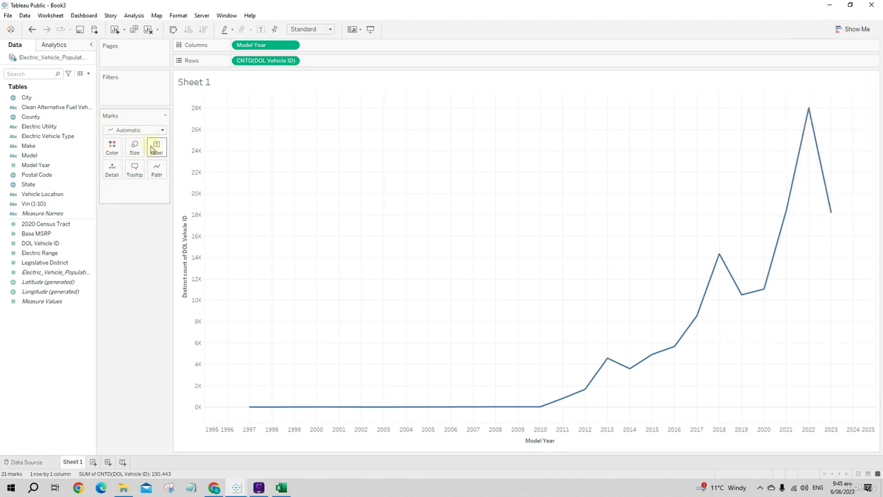
left_click(138, 130)
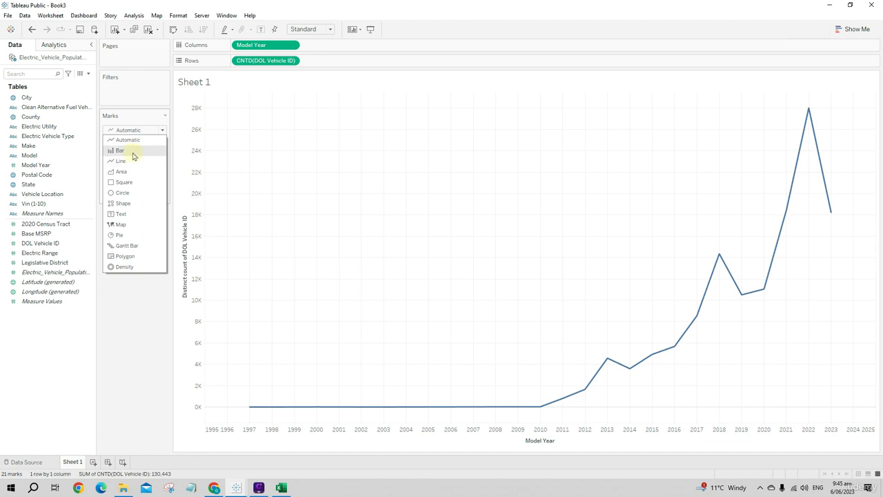
left_click(133, 152)
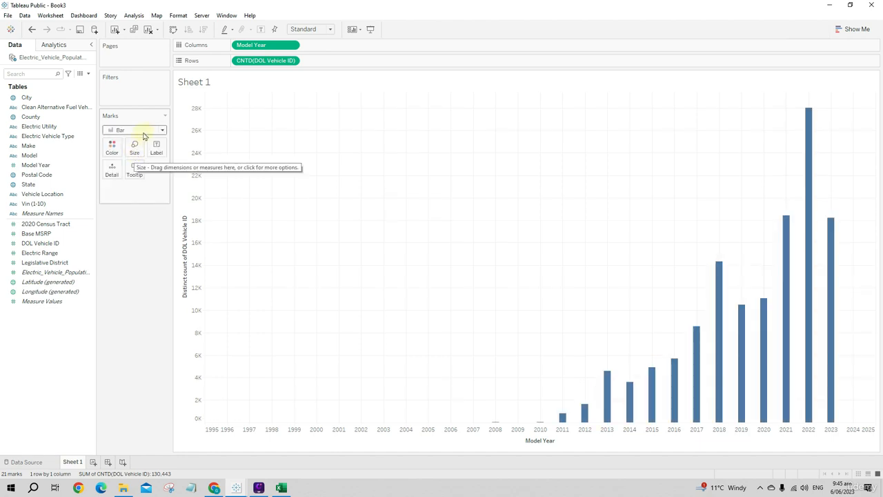
left_click(142, 130)
left_click(120, 314)
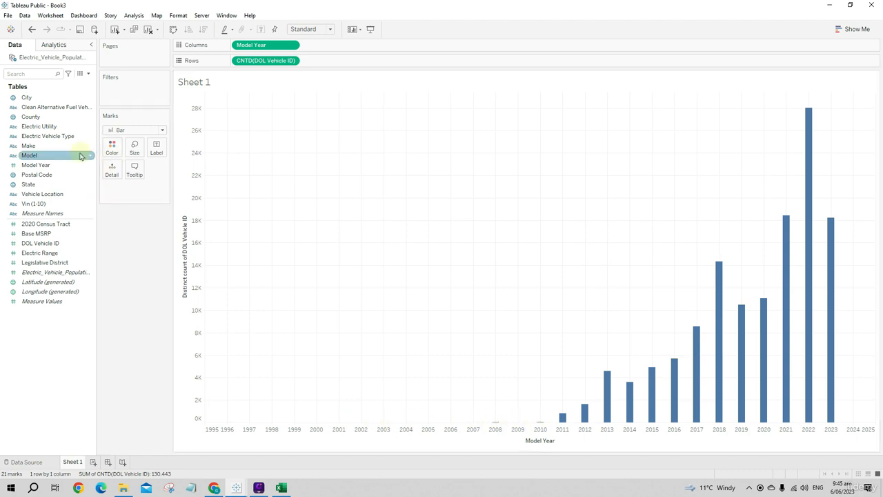
Filter the chart by Model Year to the range 2008 to 2023, trying 2009 as the starting year along the way
left_click_drag(53, 171, 100, 90)
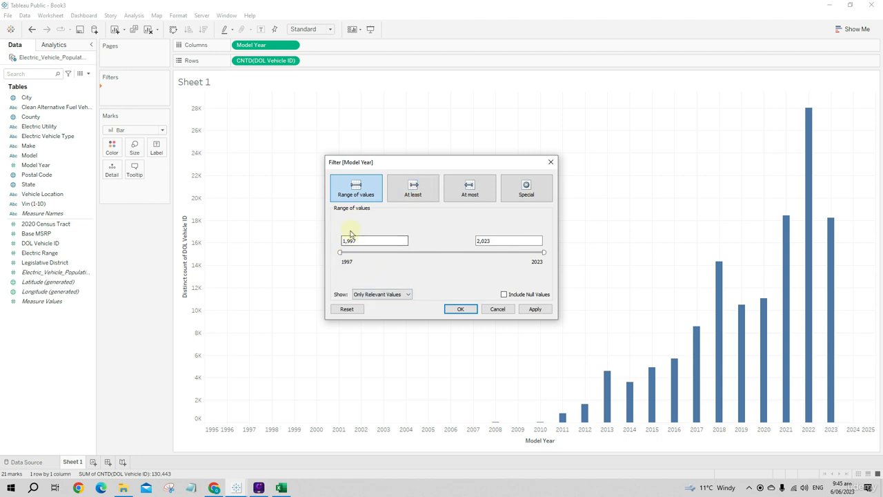
left_click_drag(350, 252, 426, 254)
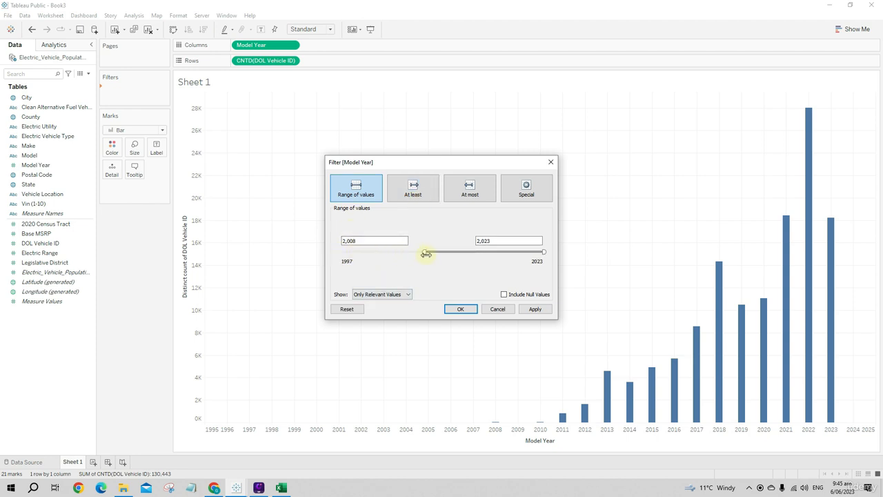
left_click(536, 308)
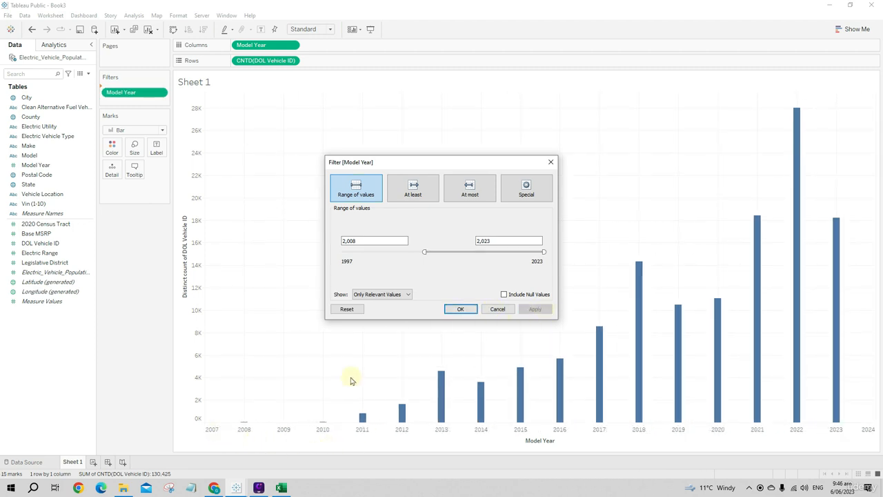
left_click_drag(426, 250, 433, 251)
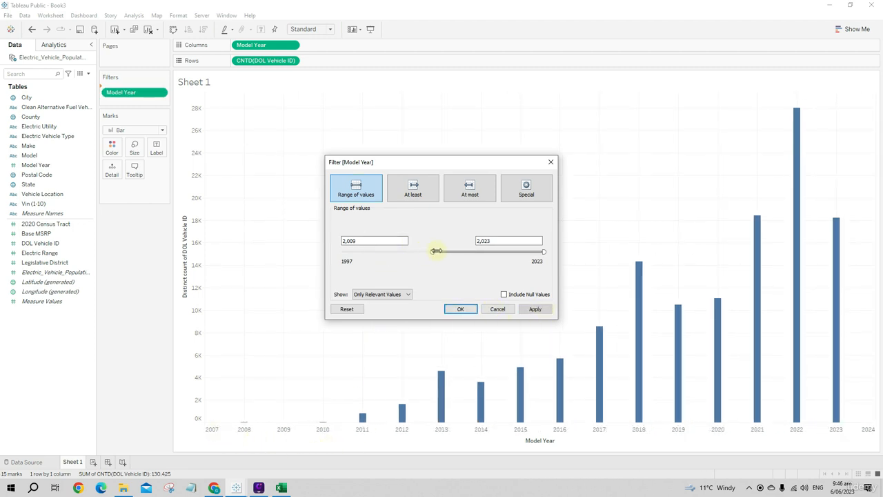
left_click(535, 309)
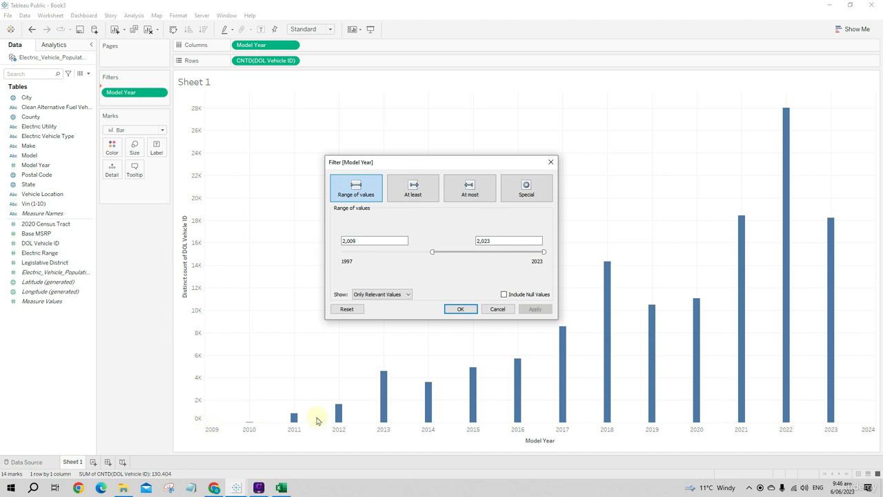
left_click_drag(434, 253, 425, 251)
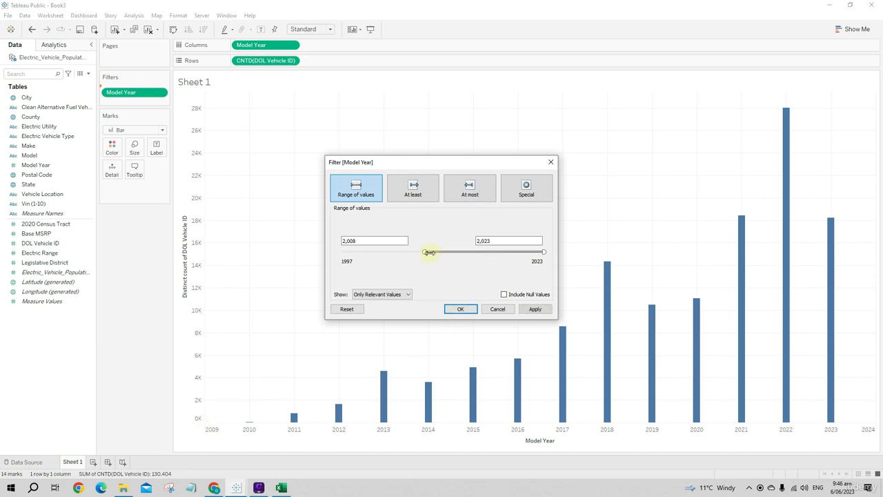
left_click(535, 309)
left_click(460, 309)
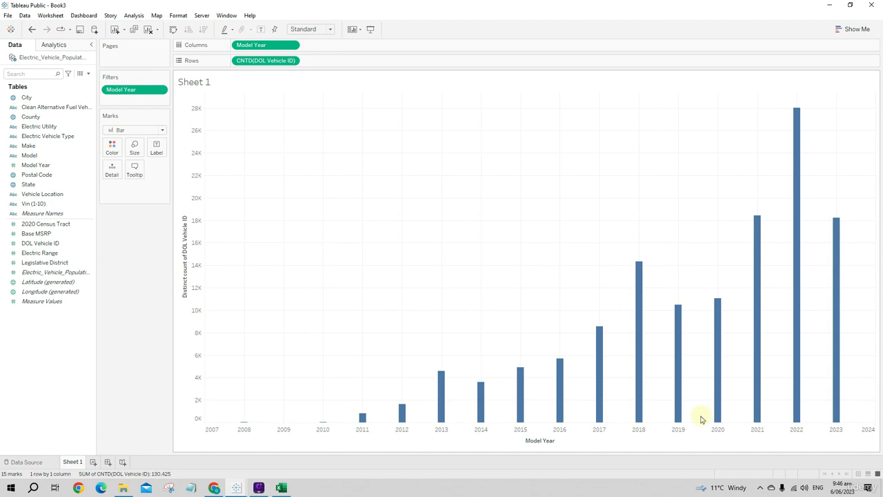
Add a second worksheet, look at the sheet tab's rename and delete options, and return to Sheet 1
left_click(93, 461)
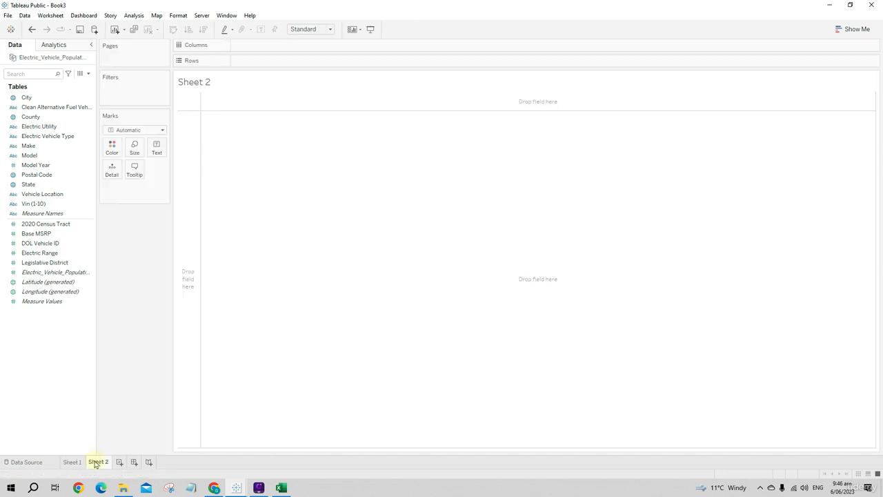
right_click(80, 464)
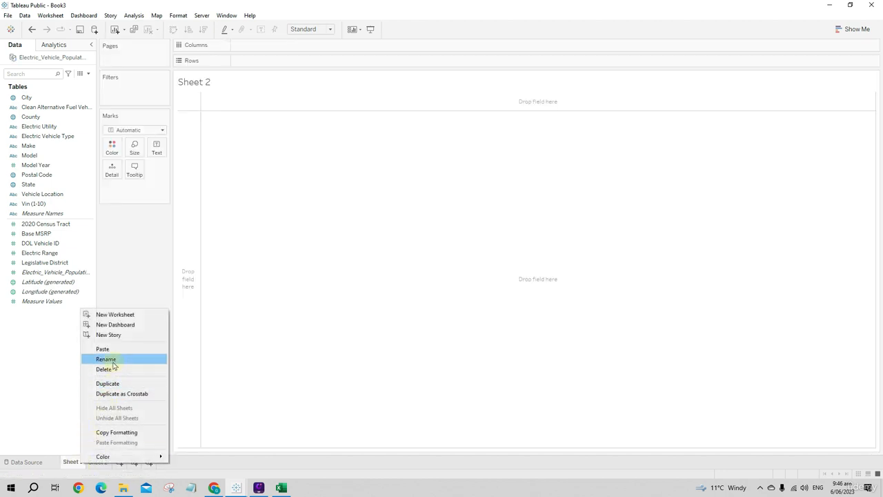
left_click(197, 383)
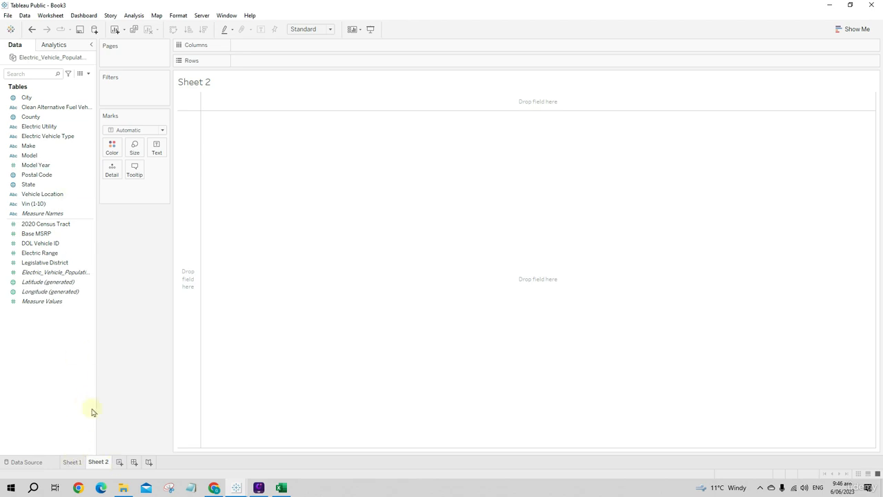
left_click(80, 461)
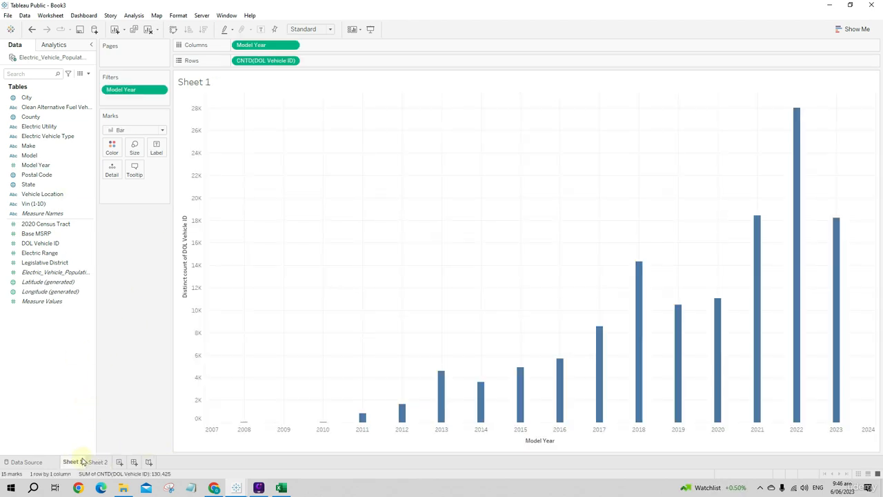
Create a new dashboard and place Sheet 1 on it with Sheet 2 directly below
left_click(133, 463)
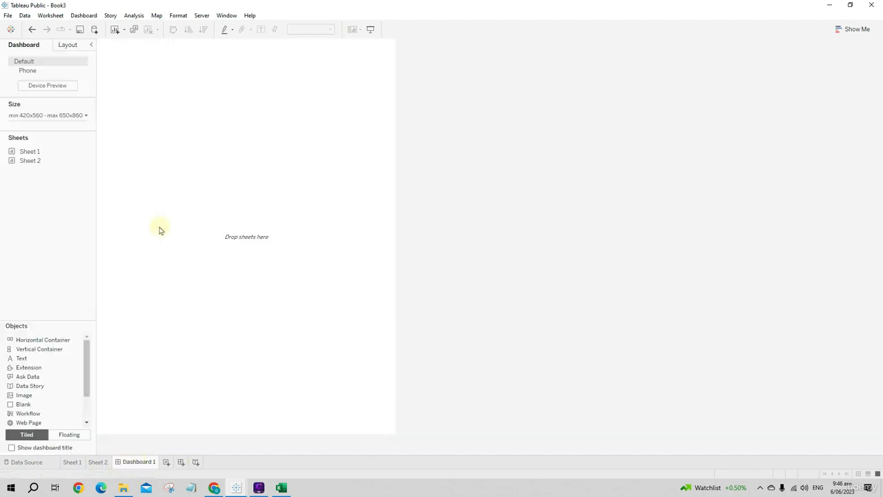
left_click_drag(30, 151, 200, 145)
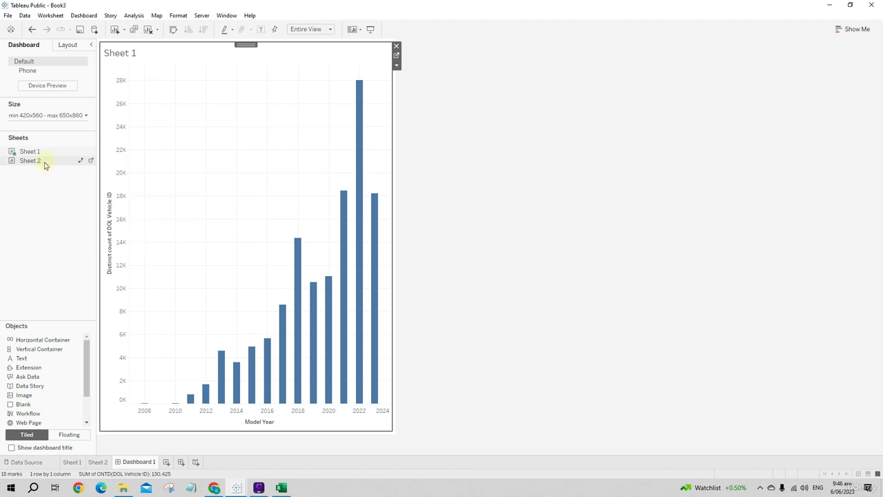
left_click_drag(29, 160, 227, 343)
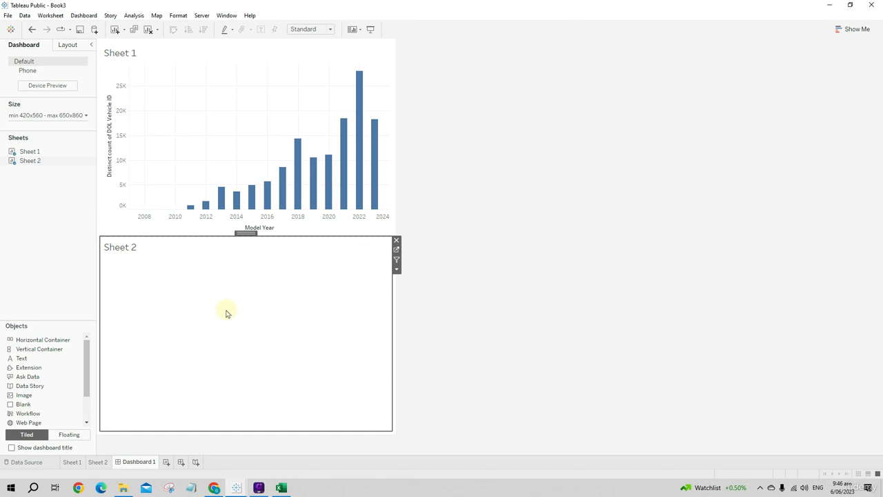
Try the Automatic dashboard size, and set the size to Fixed size, Custom, 1709 x 904 px
left_click(48, 116)
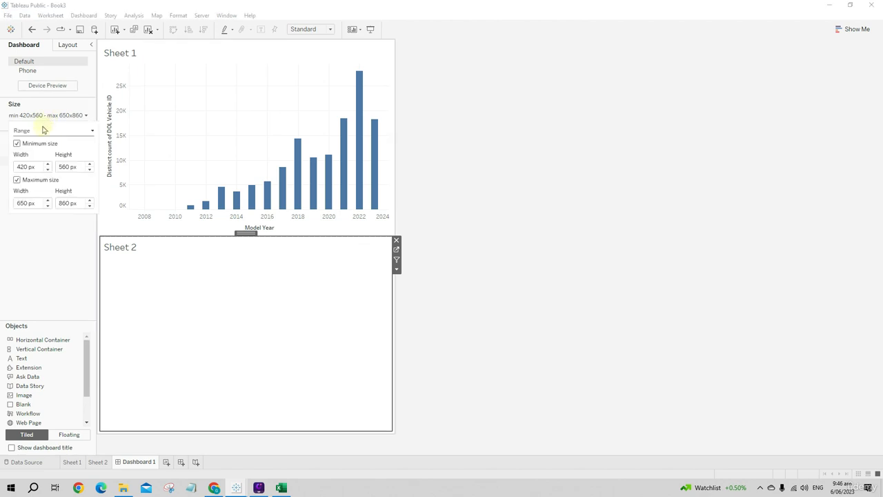
left_click(43, 129)
left_click(29, 141)
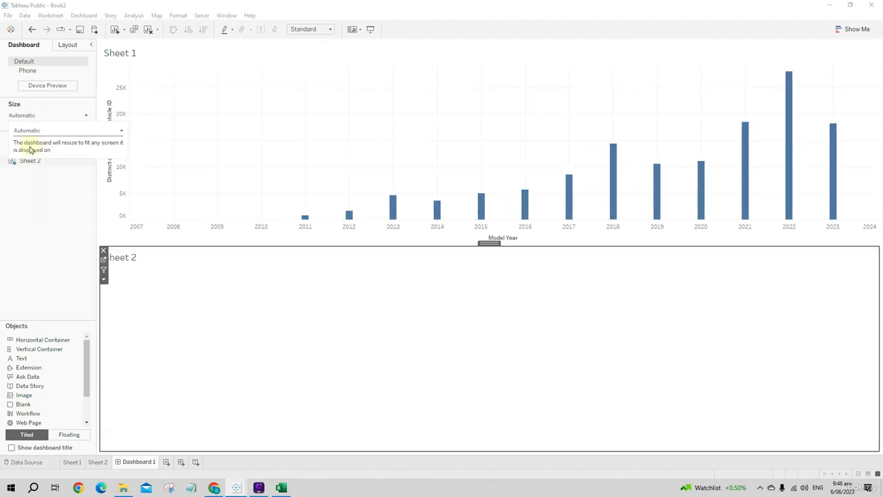
left_click(48, 130)
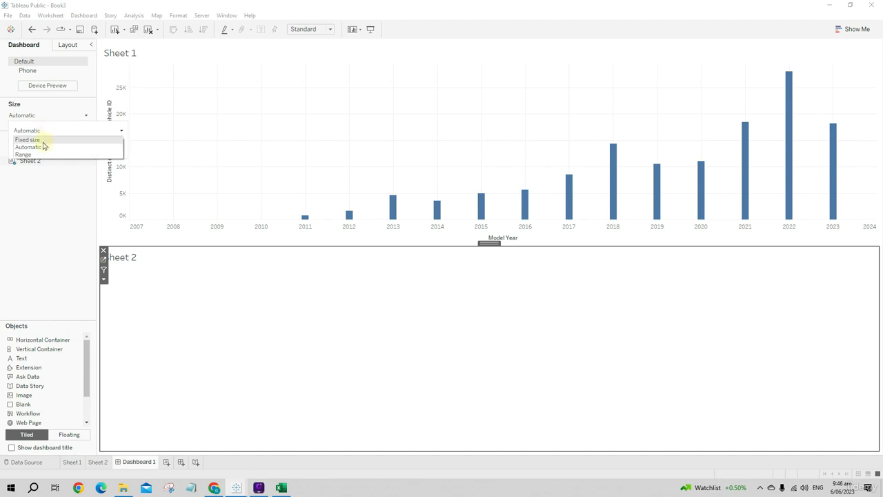
left_click(44, 143)
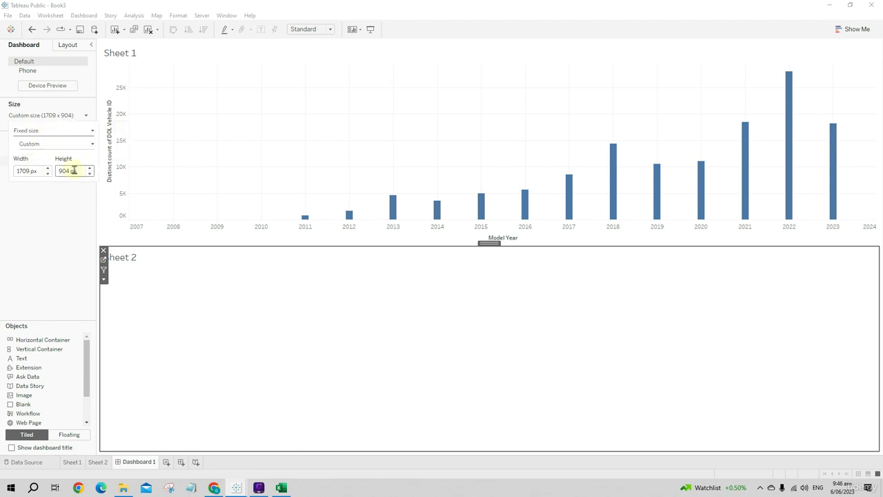
left_click(60, 249)
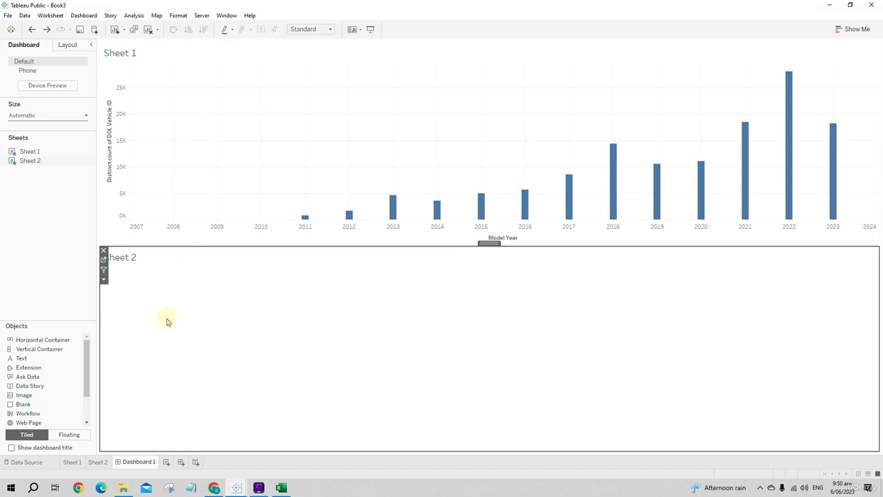
Look up the Save to Tableau Public As command for the workbook
left_click(8, 16)
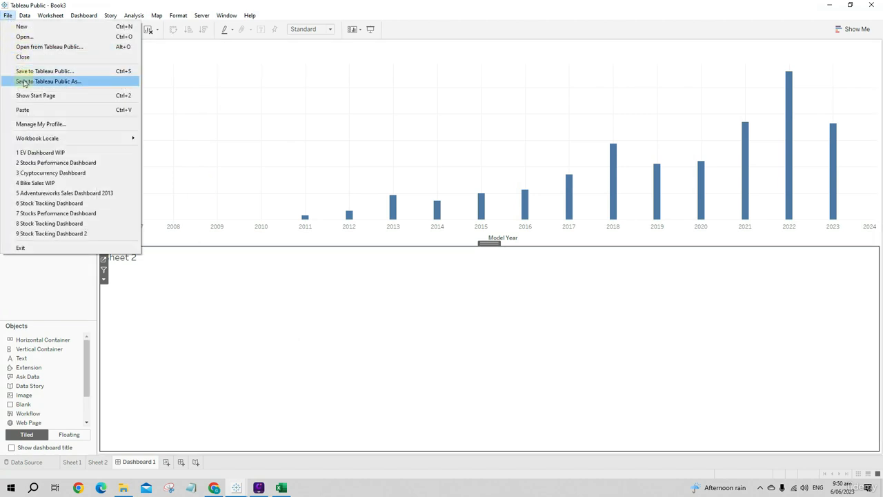
left_click(51, 82)
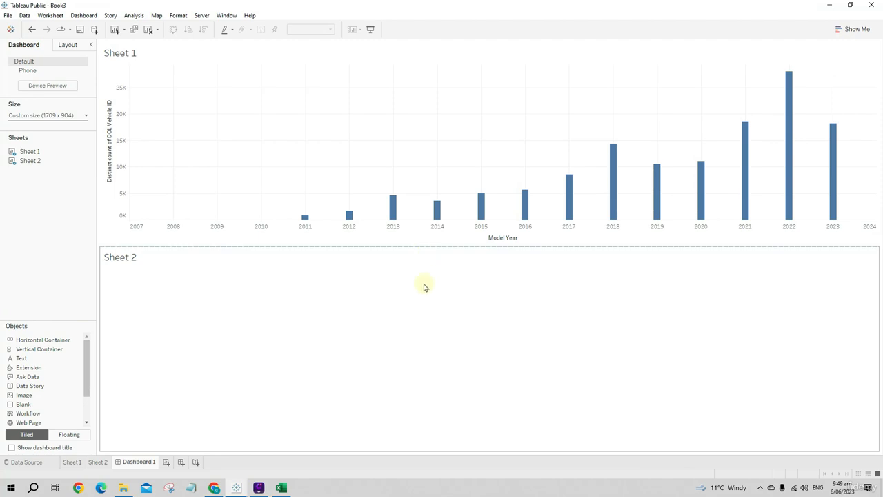
Return to Sheet 1 and view the two ways of opening the calculated field editor, without creating a field
left_click(72, 461)
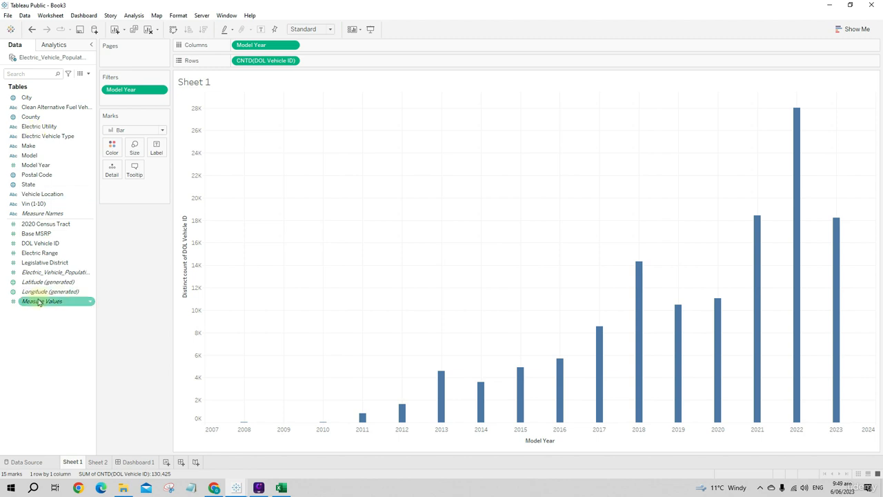
left_click(88, 73)
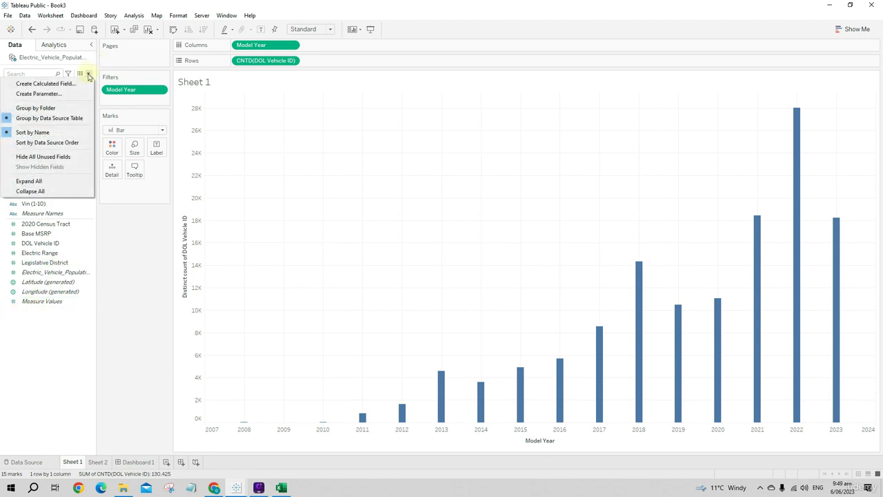
left_click(54, 84)
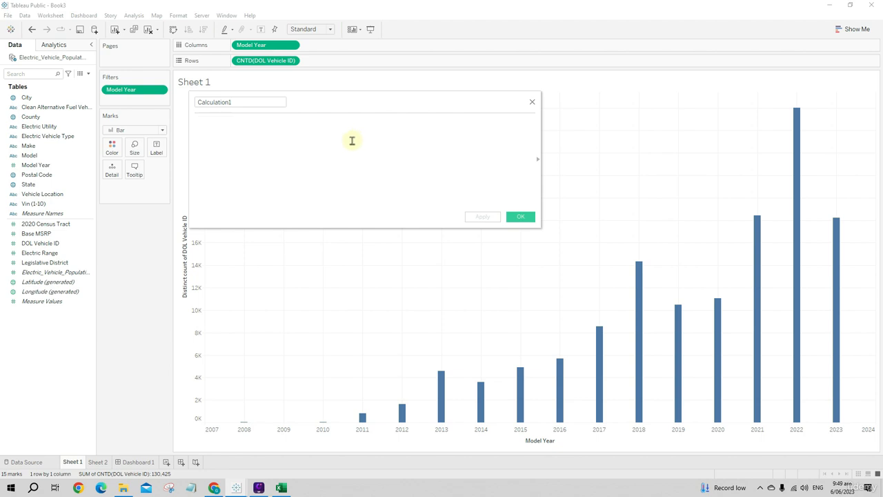
left_click(532, 102)
right_click(63, 326)
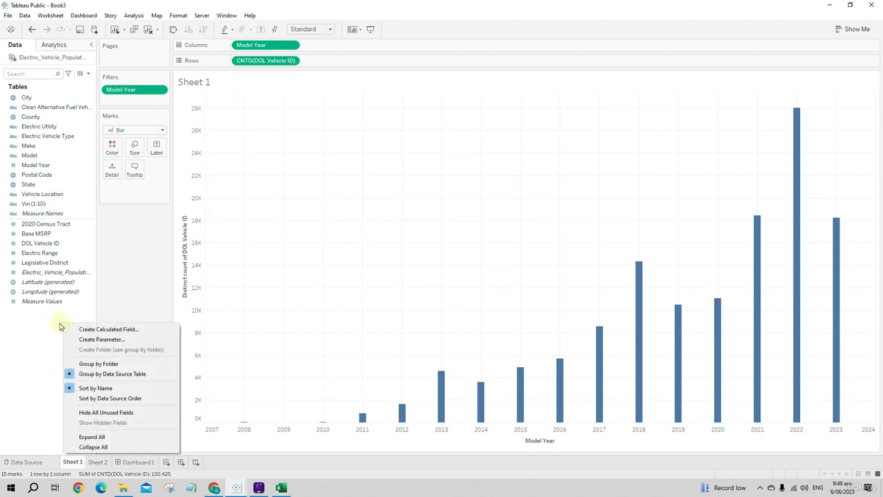
left_click(82, 329)
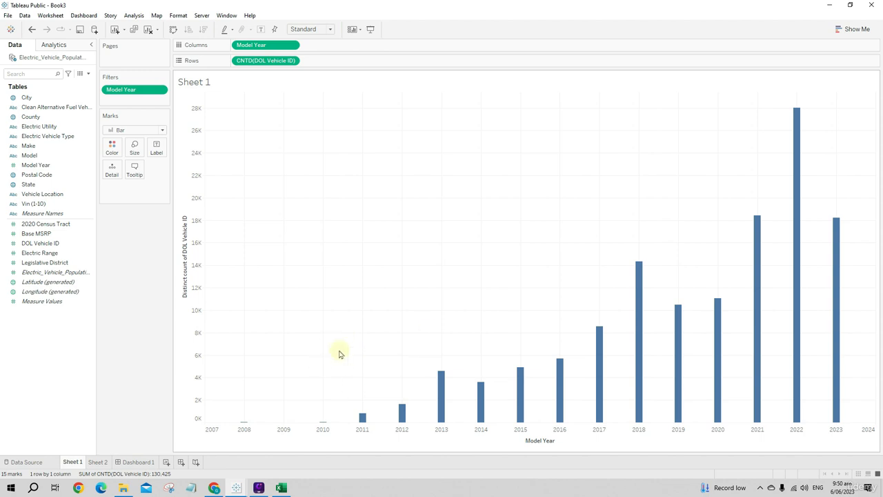
Delete Dashboard 1 and Sheet 2 from the workbook
left_click(136, 462)
right_click(133, 460)
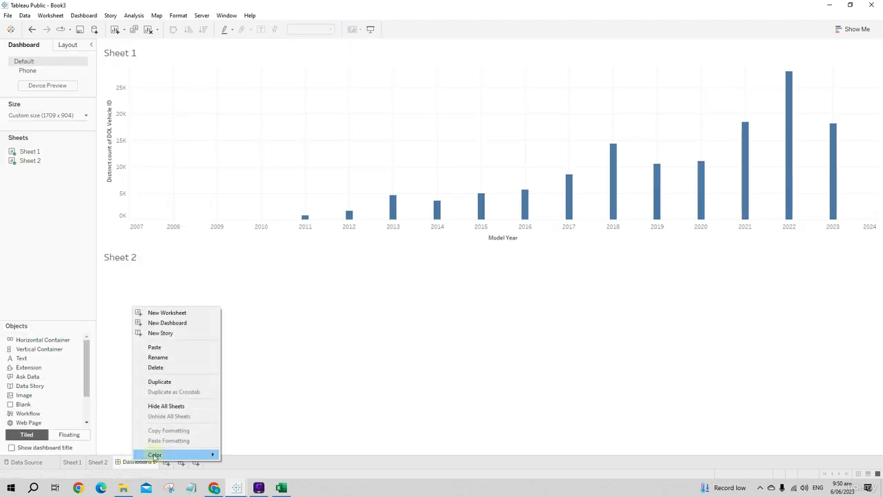
left_click(182, 372)
right_click(106, 461)
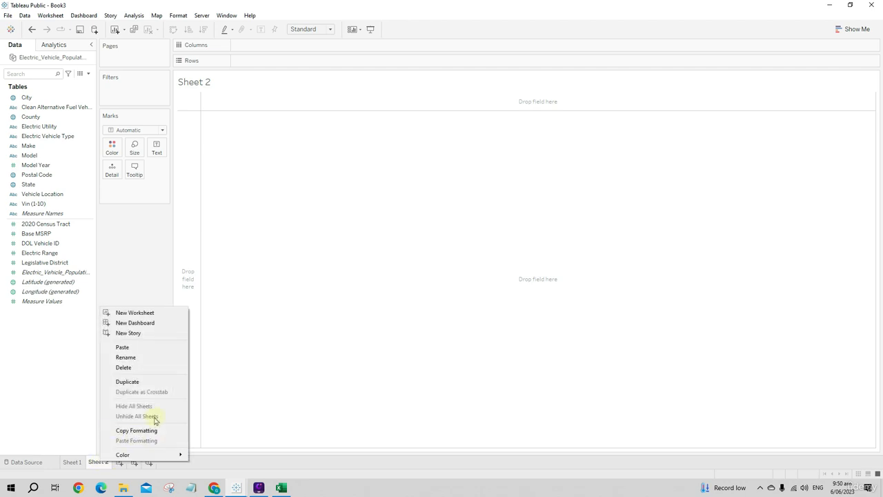
left_click(157, 367)
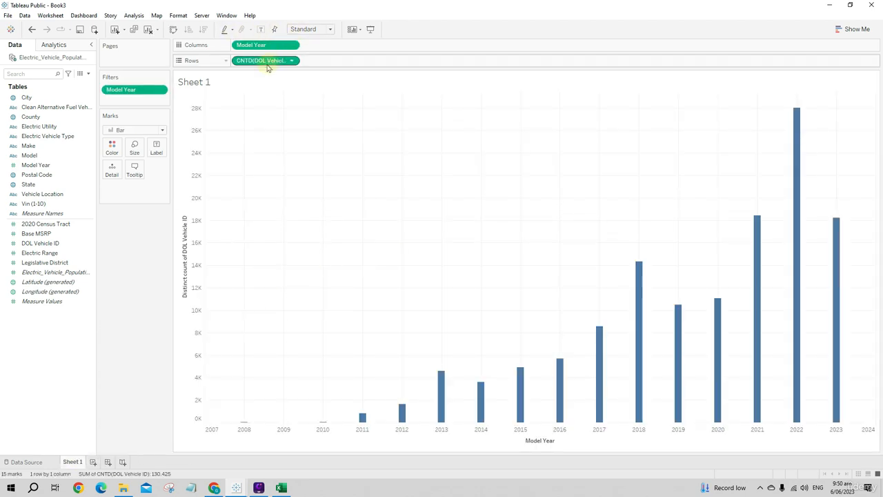
Clear Sheet 1 by removing DOL Vehicle ID from the rows and Model Year from the columns and filters
left_click_drag(262, 60, 253, 98)
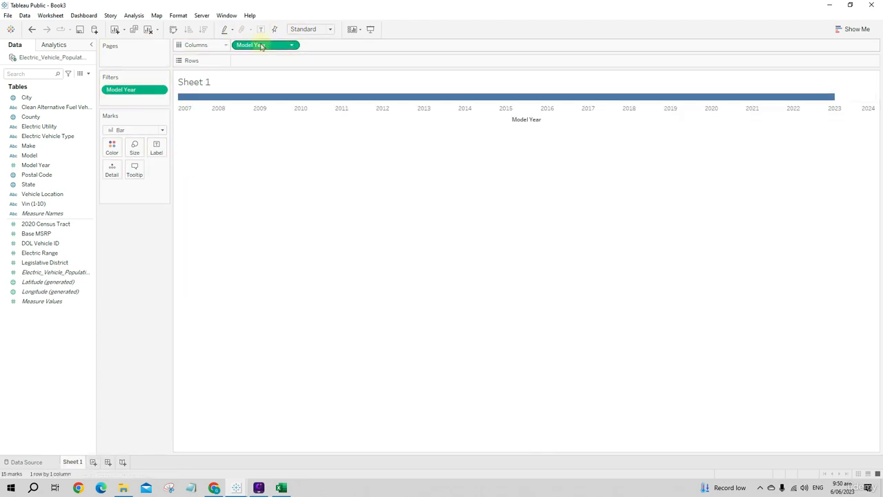
left_click_drag(258, 46, 152, 249)
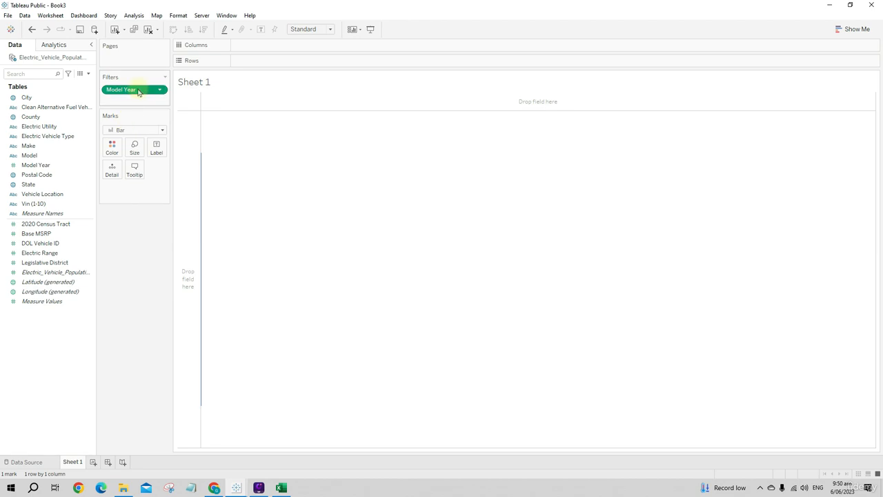
left_click_drag(138, 89, 133, 260)
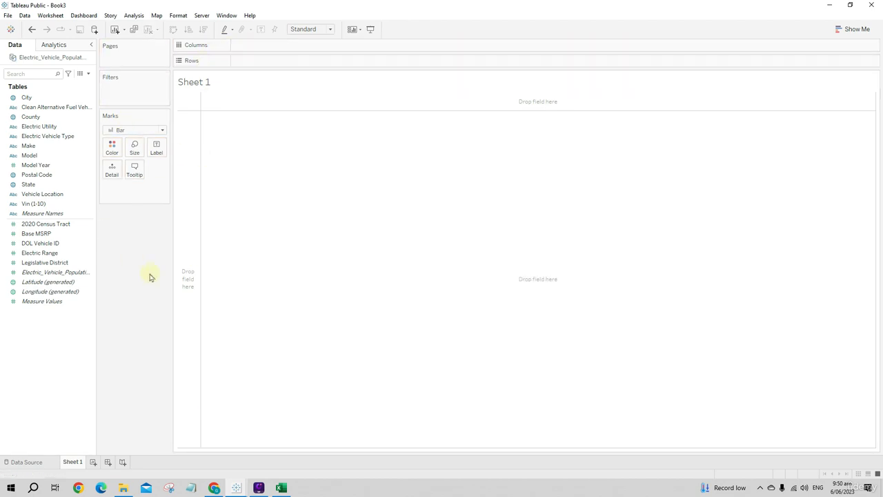